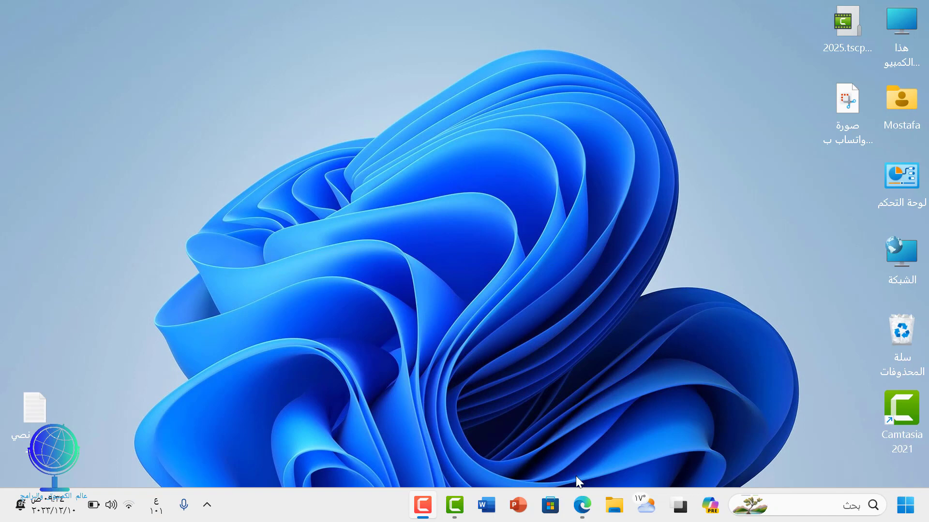
pyautogui.click(582, 504)
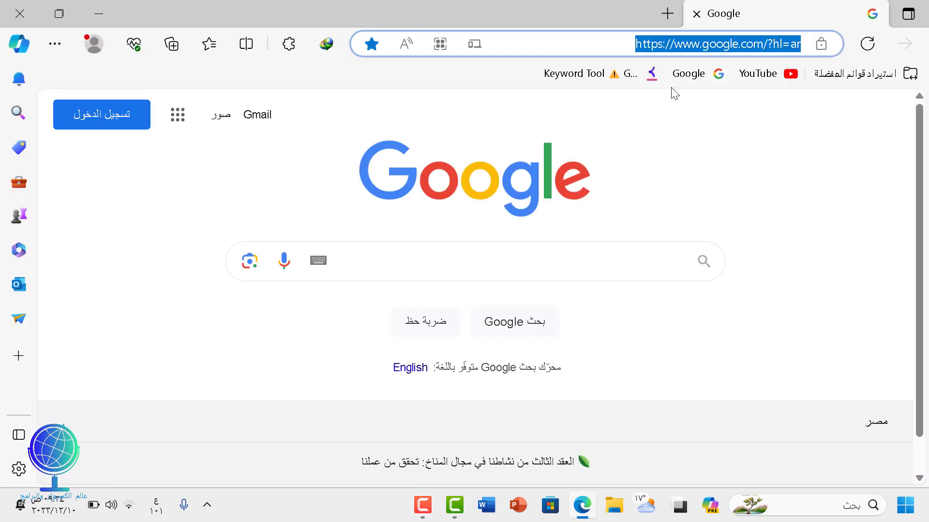
pyautogui.press('BackSpace')
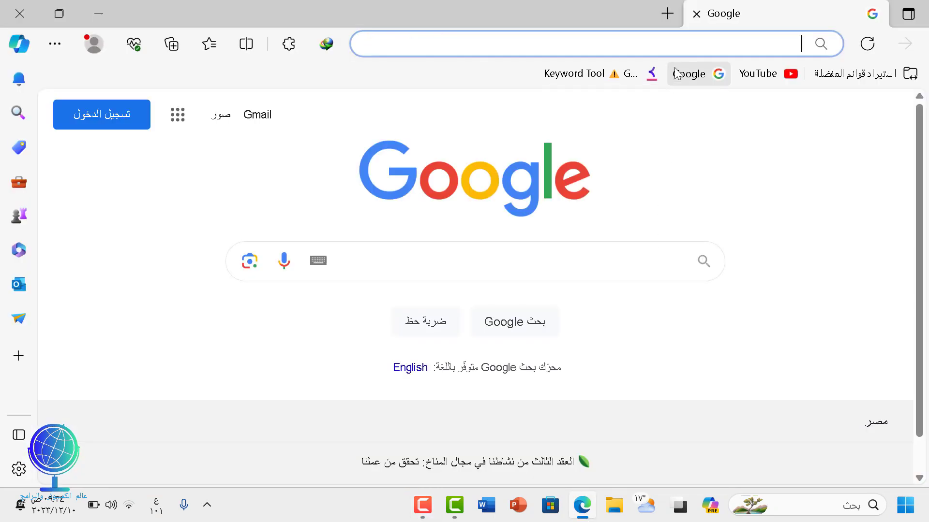
pyautogui.rightClick(679, 43)
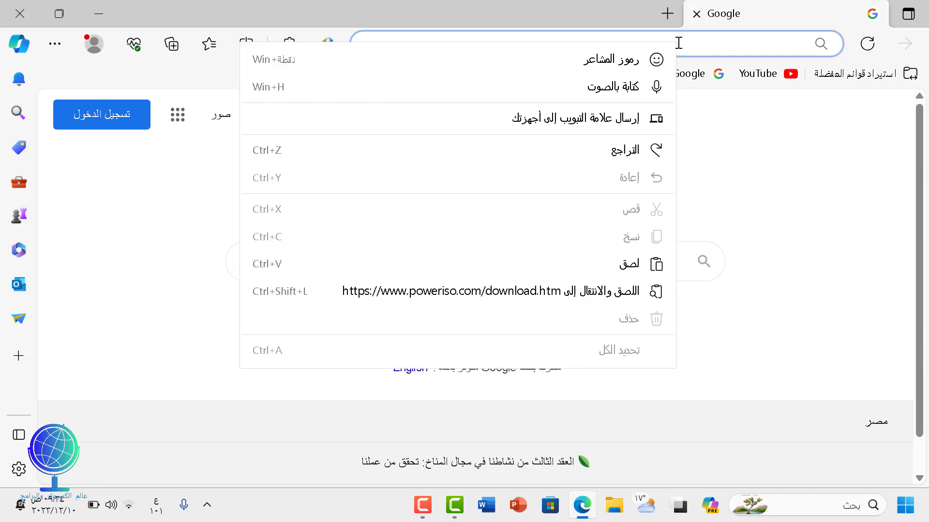
pyautogui.click(629, 264)
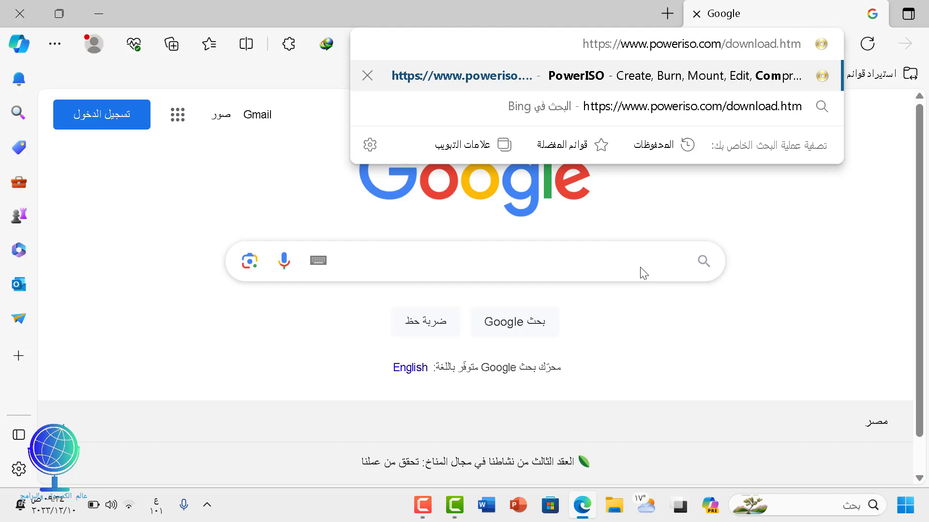
pyautogui.press('Return')
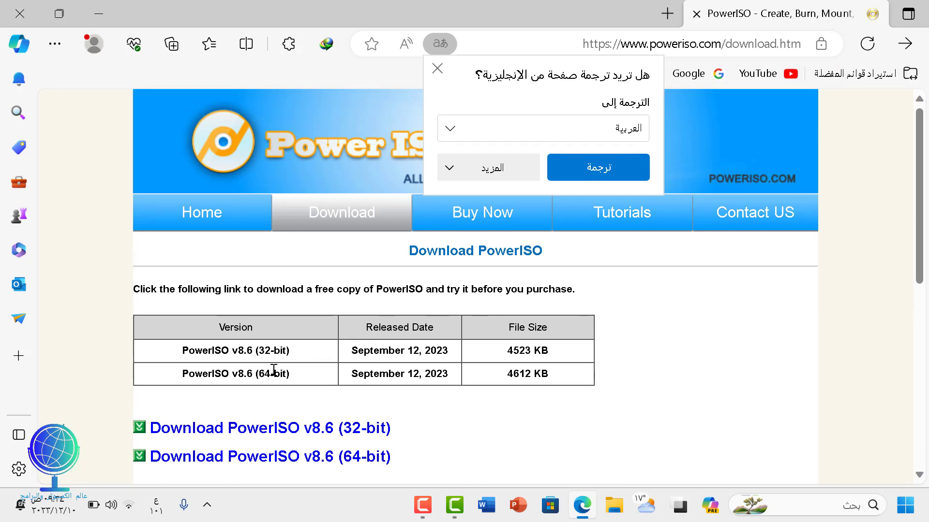
pyautogui.scroll(-2, 273, 370)
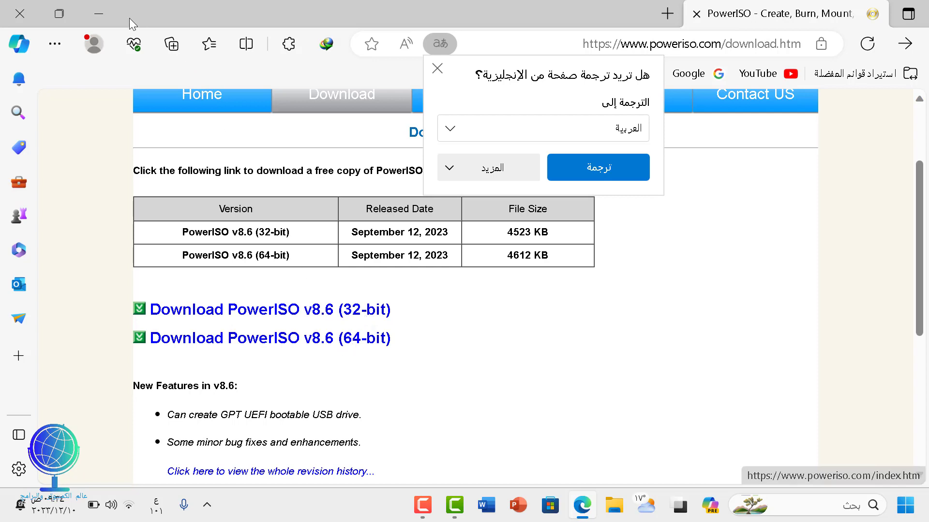
# - Check the system type in this computer's properties to see which Windows architecture is installed, then close Settings
pyautogui.click(100, 8)
pyautogui.click(100, 7)
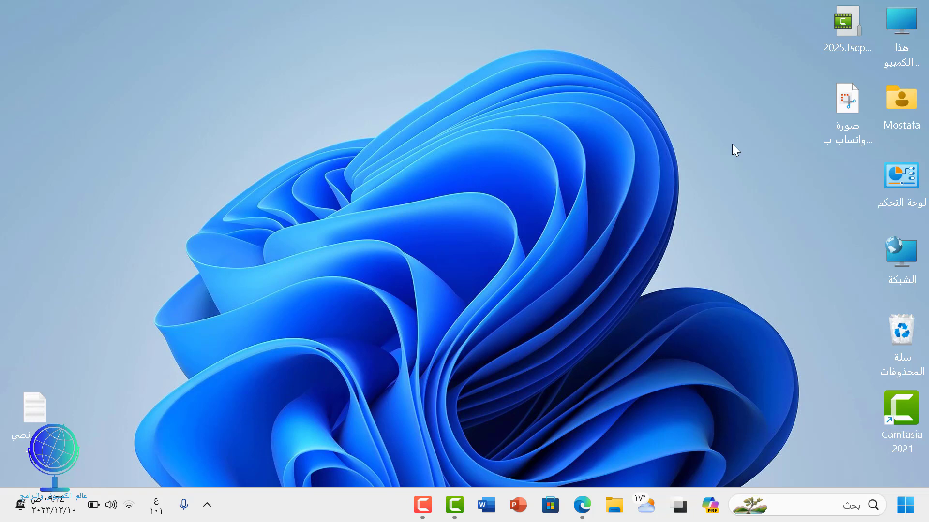
pyautogui.rightClick(907, 21)
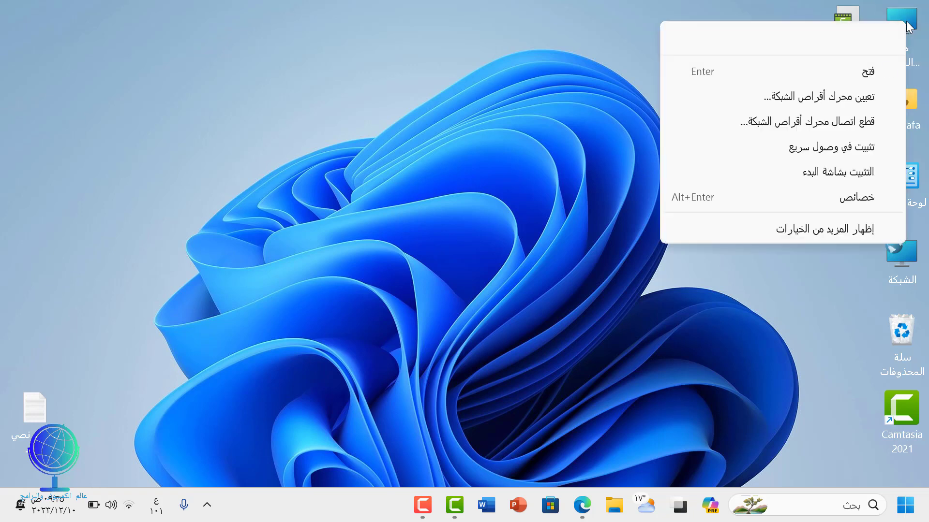
pyautogui.click(872, 198)
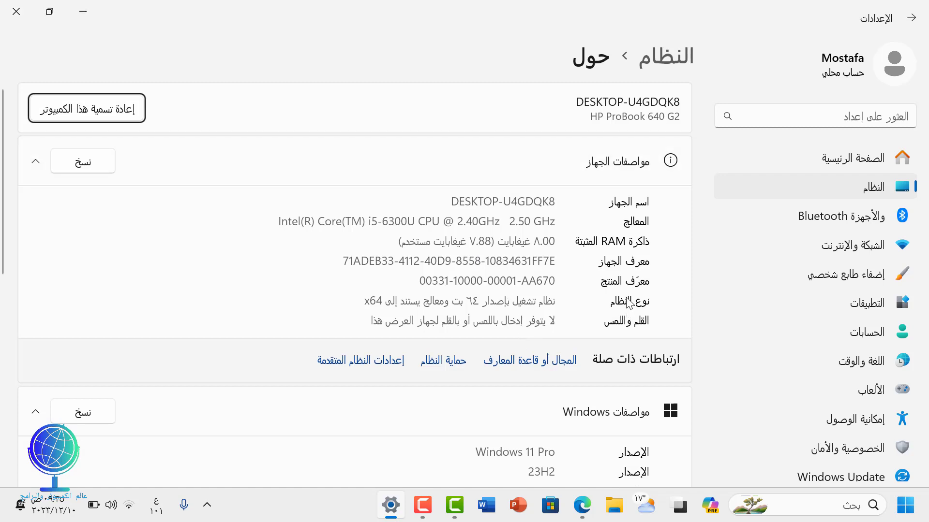
pyautogui.doubleClick(530, 300)
pyautogui.click(529, 300)
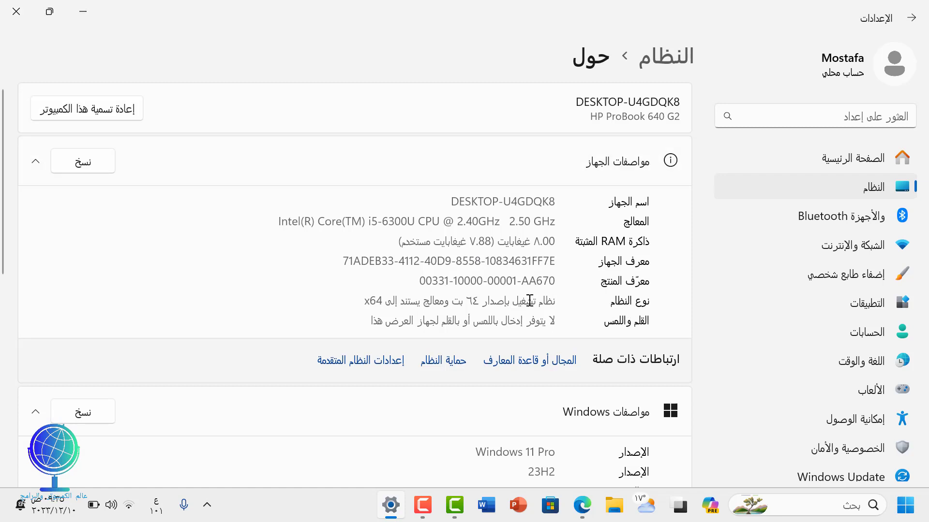
pyautogui.doubleClick(475, 303)
pyautogui.click(14, 3)
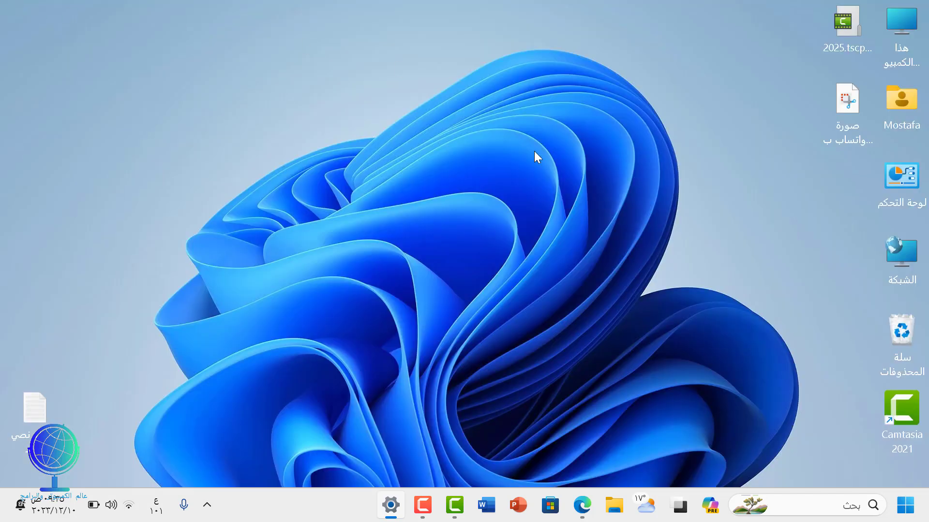
# - Return to Edge and download the 64-bit PowerISO v8.6 installer with the suggested save location
pyautogui.click(582, 505)
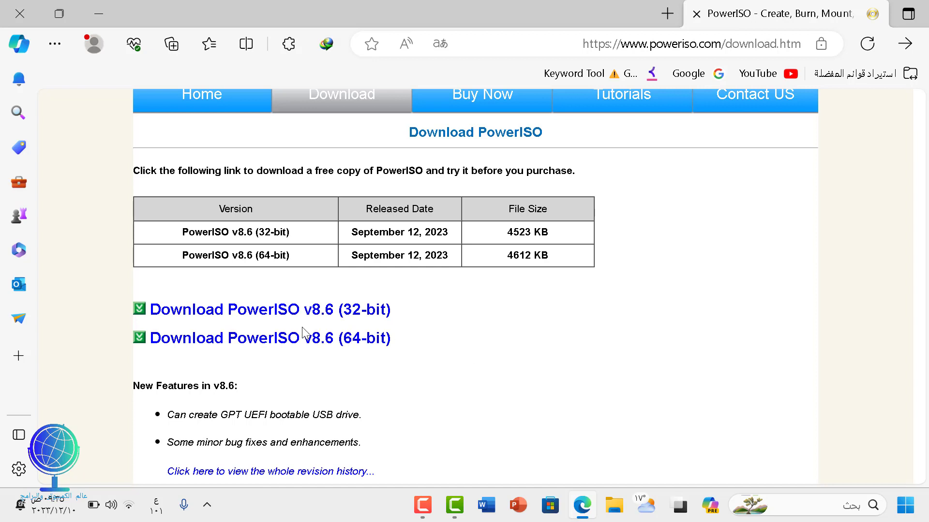
pyautogui.click(264, 342)
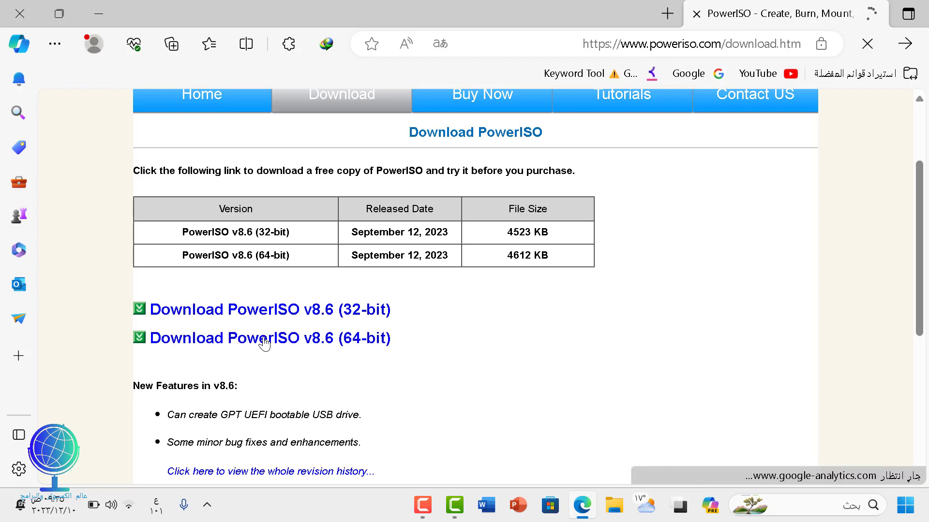
pyautogui.click(2, 6)
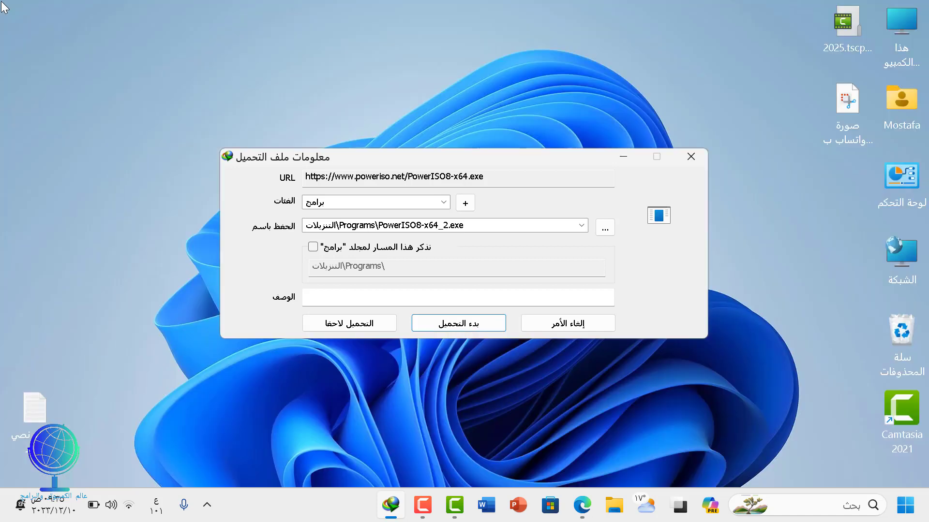
pyautogui.click(479, 321)
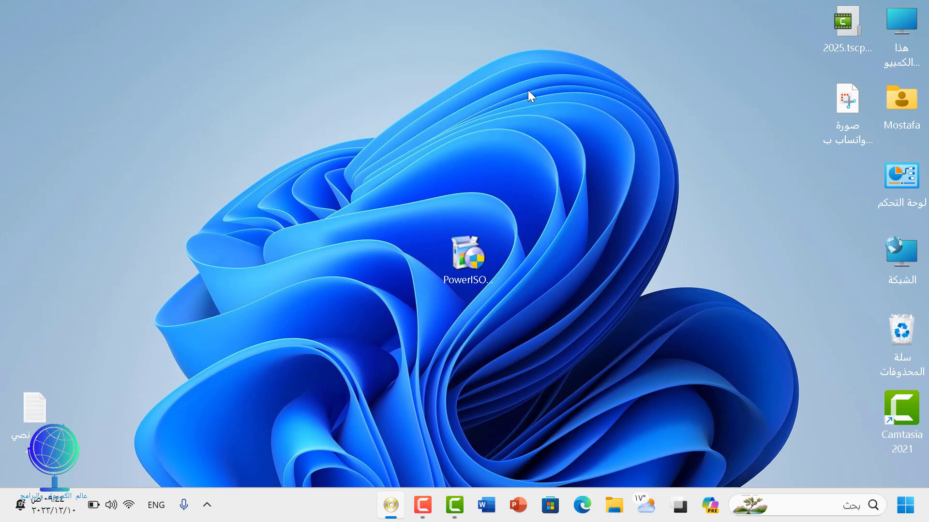
# - Run the PowerISO installer on the desktop as administrator, accepting the license agreement and the 360 Total Security offer
pyautogui.rightClick(470, 262)
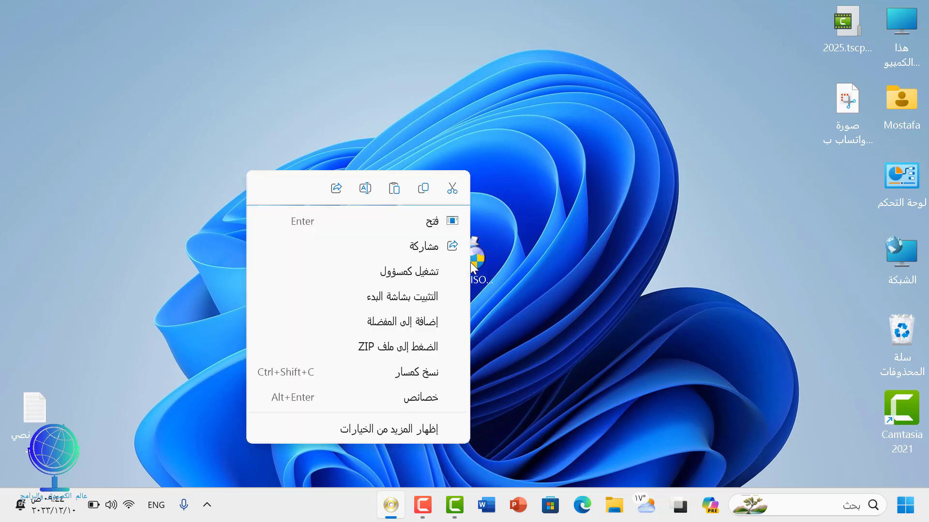
pyautogui.click(430, 272)
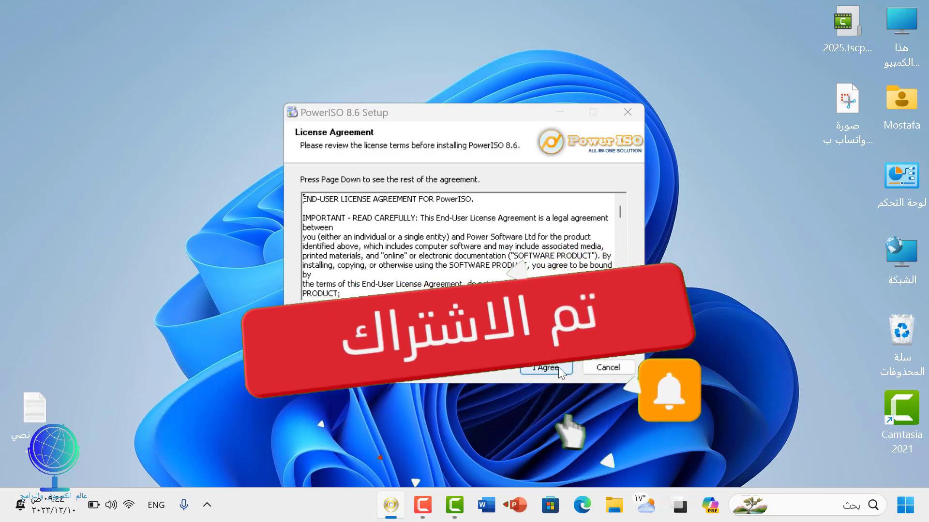
pyautogui.click(556, 367)
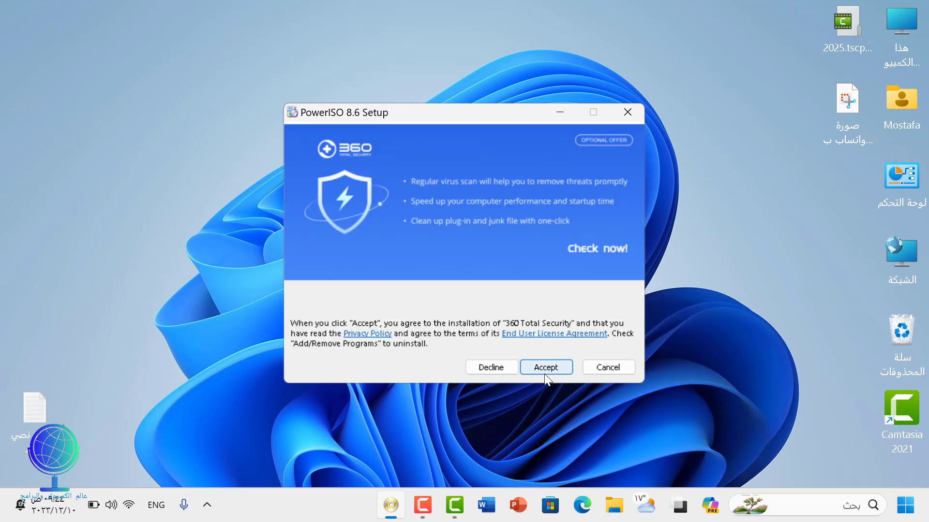
pyautogui.click(543, 372)
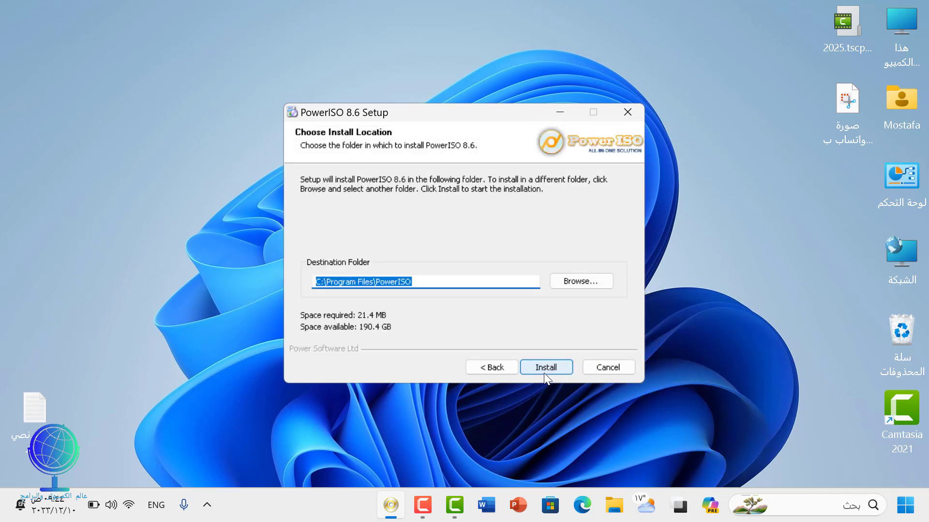
# - Install PowerISO 8.6 in C:\Program Files\PowerISO and finish setup with the default file associations and options
pyautogui.click(544, 371)
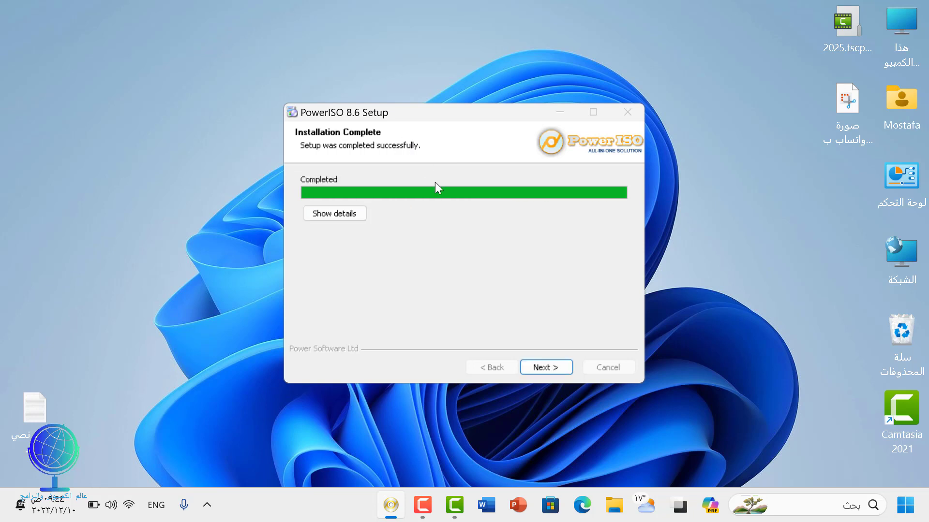
pyautogui.click(532, 367)
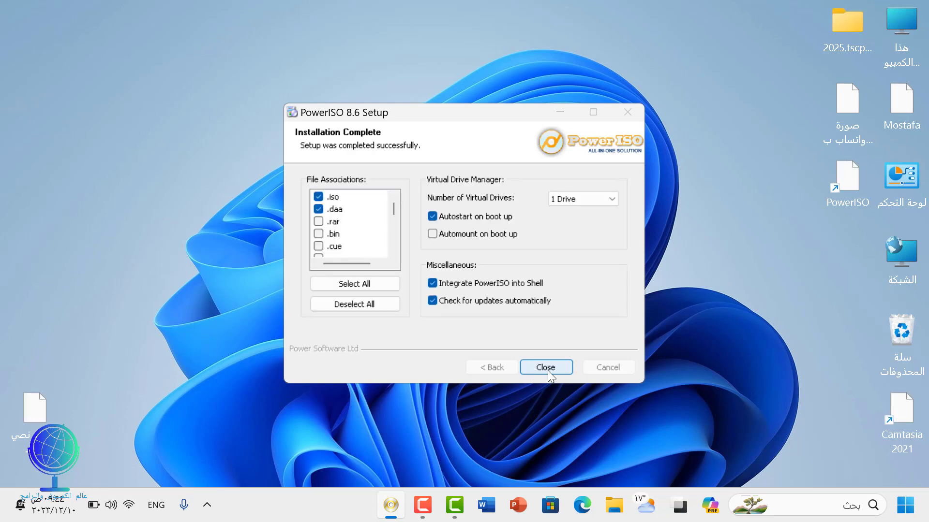
pyautogui.click(547, 369)
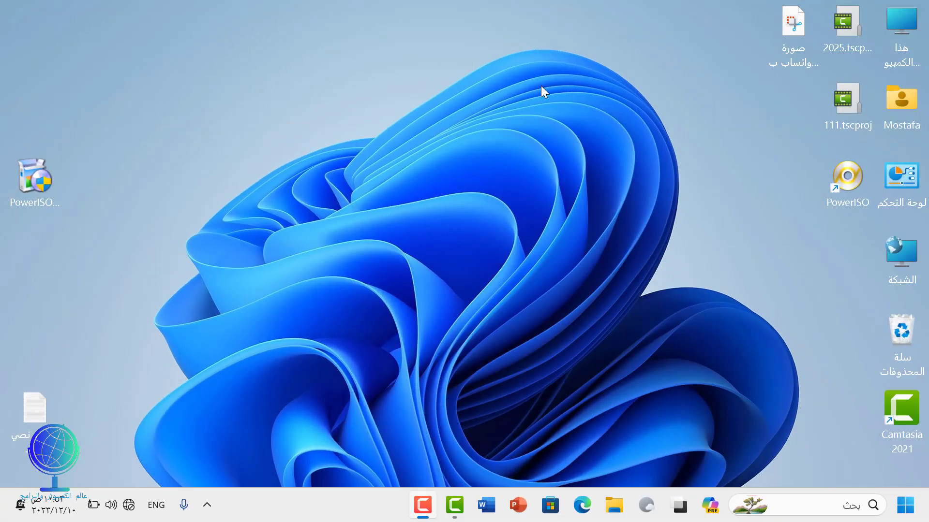
# - Launch PowerISO from the desktop and close the folder window of the CCCOMA_X64FRE_AR-SA_DV9 (P:) drive
pyautogui.doubleClick(847, 194)
pyautogui.moveTo(611, 110); pyautogui.dragTo(549, 97)
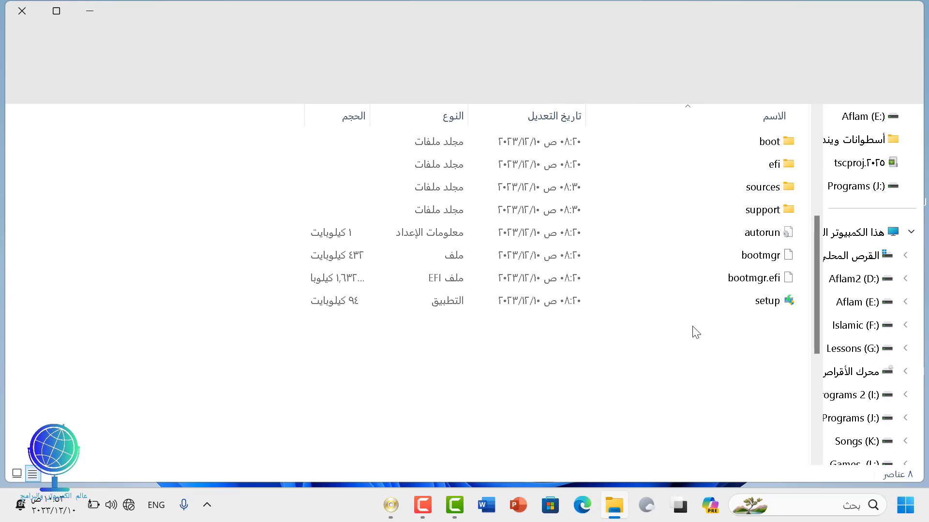
pyautogui.click(738, 161)
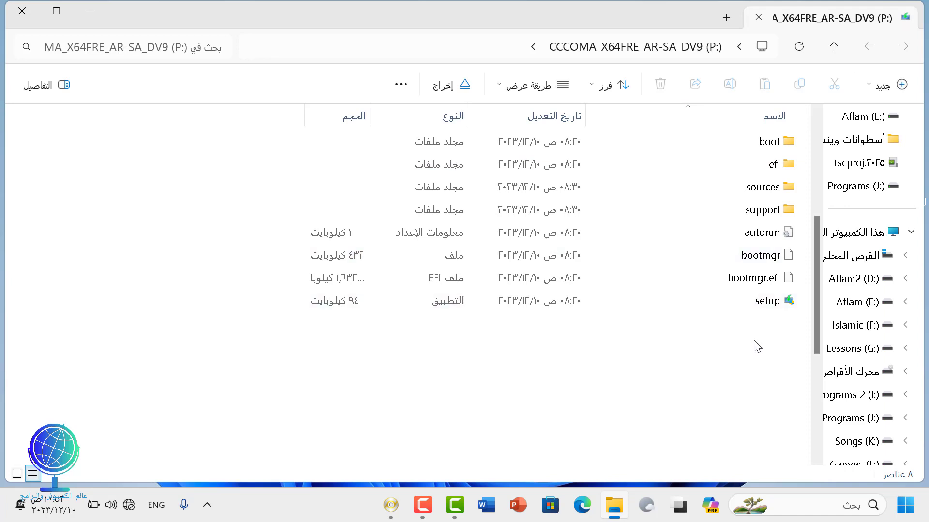
pyautogui.click(35, 8)
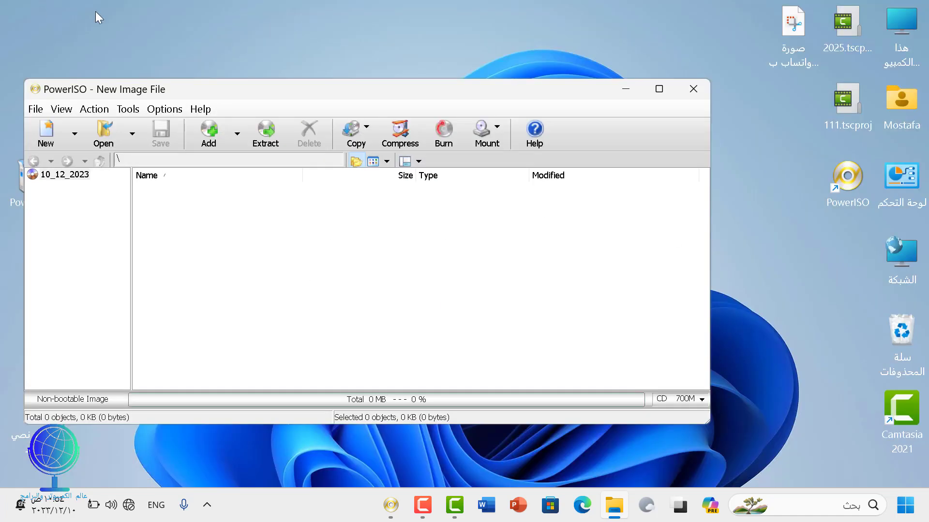
# - Open the CCCOMA_X64FRE_AR-SA_DV9 (P:) drive from This PC
pyautogui.click(899, 19)
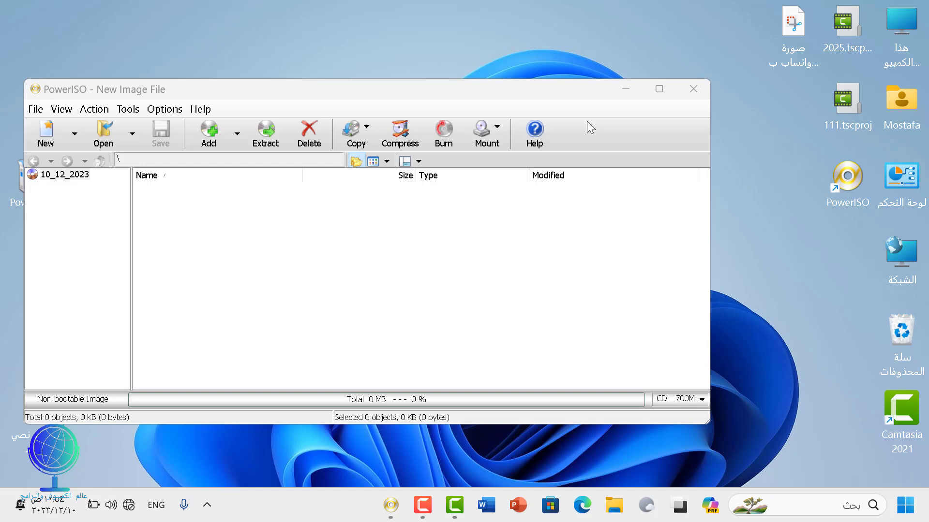
pyautogui.press('Return')
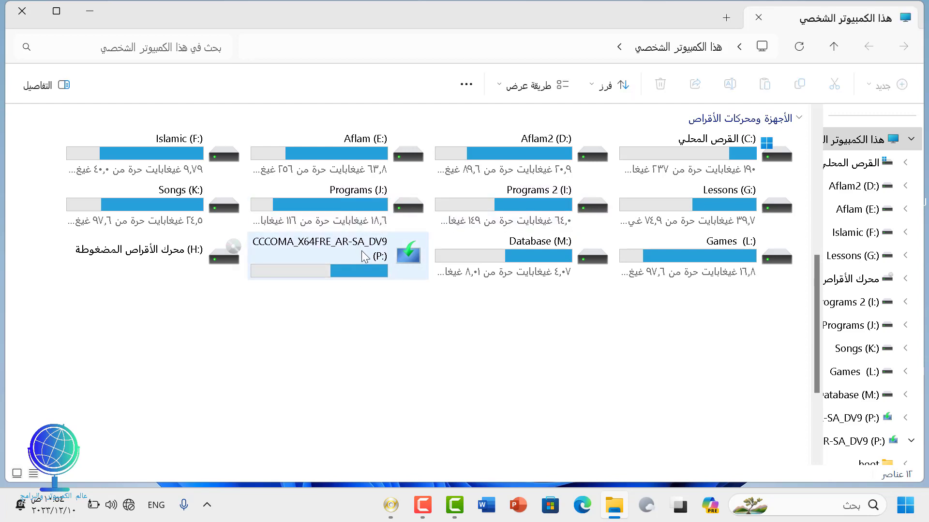
pyautogui.click(361, 253)
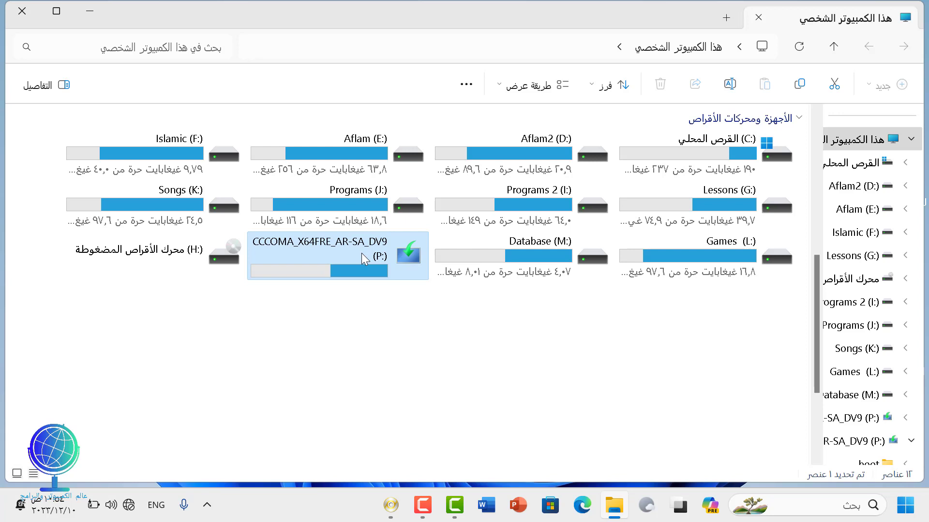
pyautogui.doubleClick(362, 254)
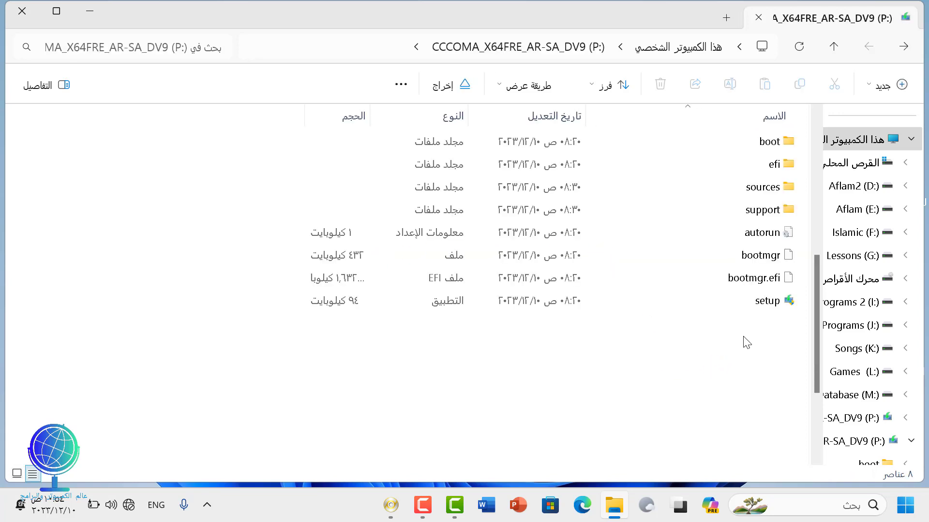
# - Add all files and folders from the P: drive to the new PowerISO image and minimize the folder window
pyautogui.moveTo(743, 334); pyautogui.dragTo(738, 125)
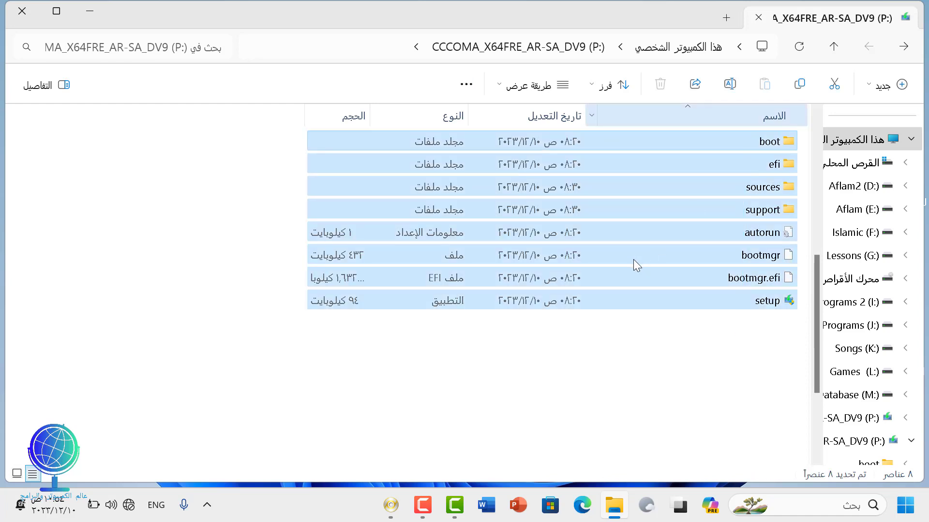
pyautogui.click(391, 505)
pyautogui.moveTo(769, 255); pyautogui.dragTo(417, 240)
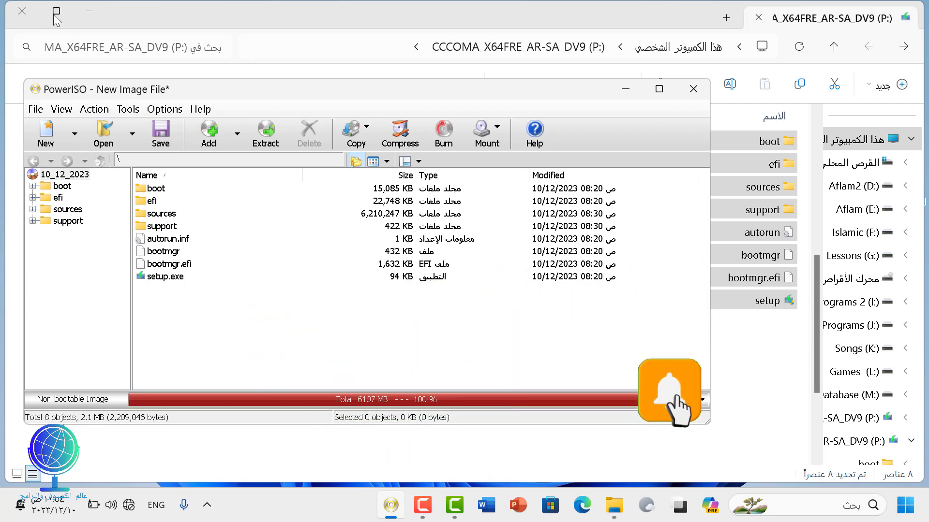
pyautogui.click(89, 11)
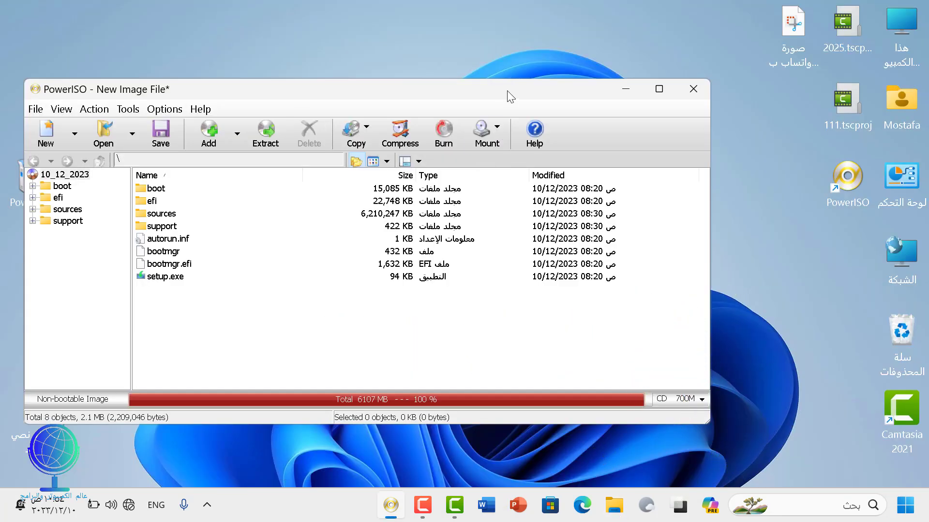
# - Save the new image to the desktop as win11pro in the Standard ISO Images (*.iso) format
pyautogui.moveTo(507, 91); pyautogui.dragTo(599, 114)
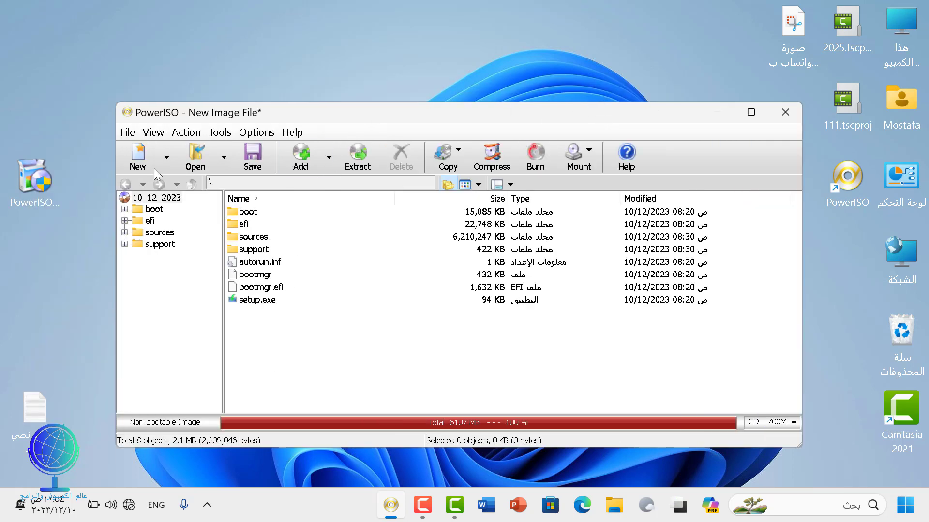
pyautogui.click(126, 134)
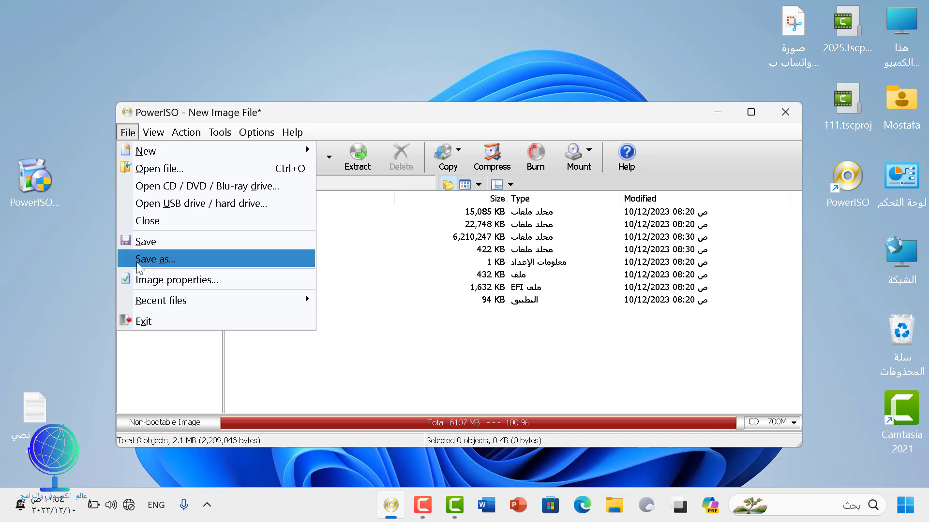
pyautogui.click(252, 260)
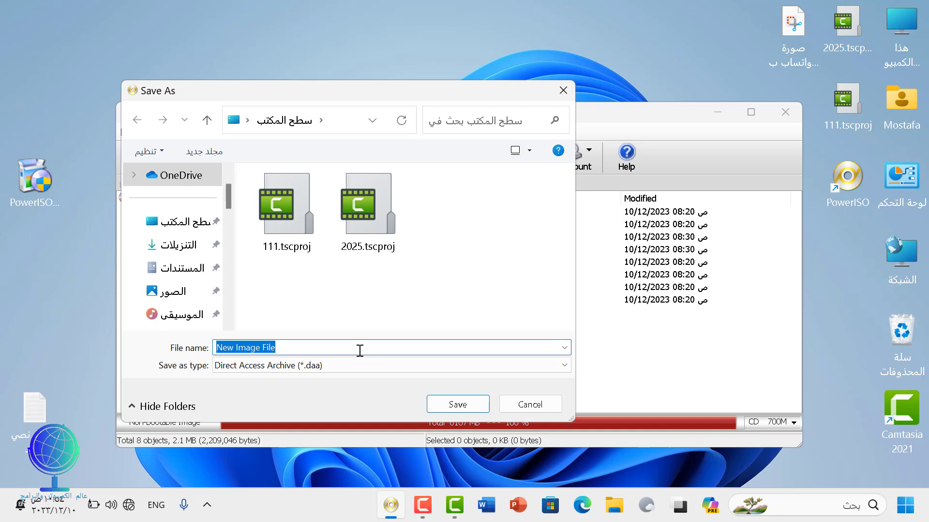
pyautogui.write('win11pro')
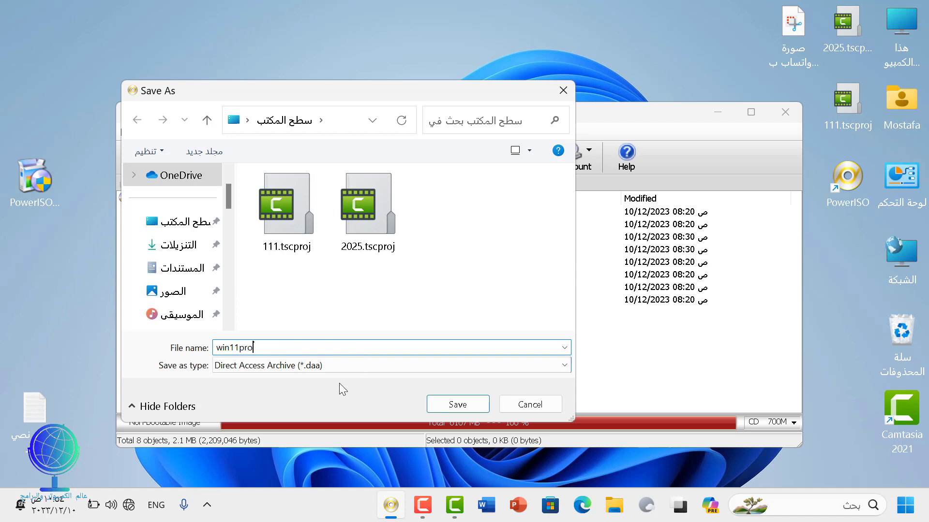
pyautogui.click(563, 370)
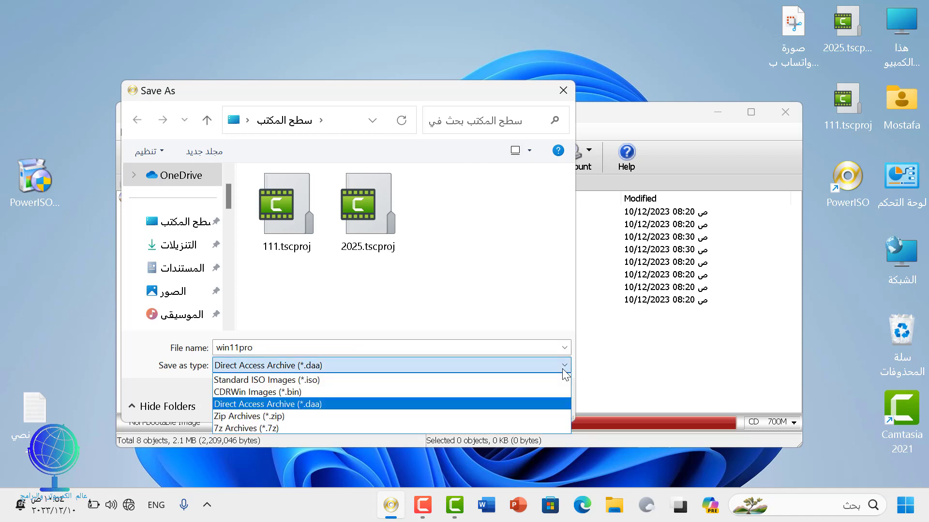
pyautogui.click(354, 380)
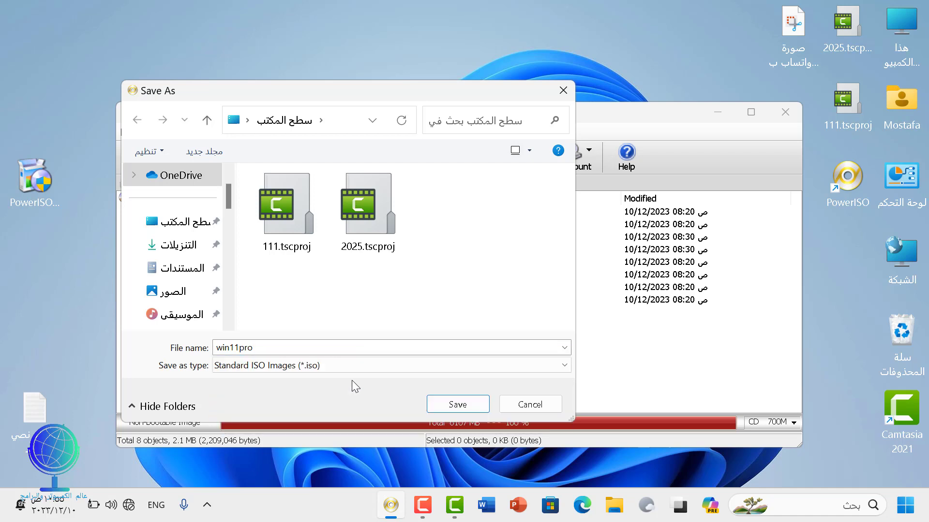
pyautogui.click(182, 224)
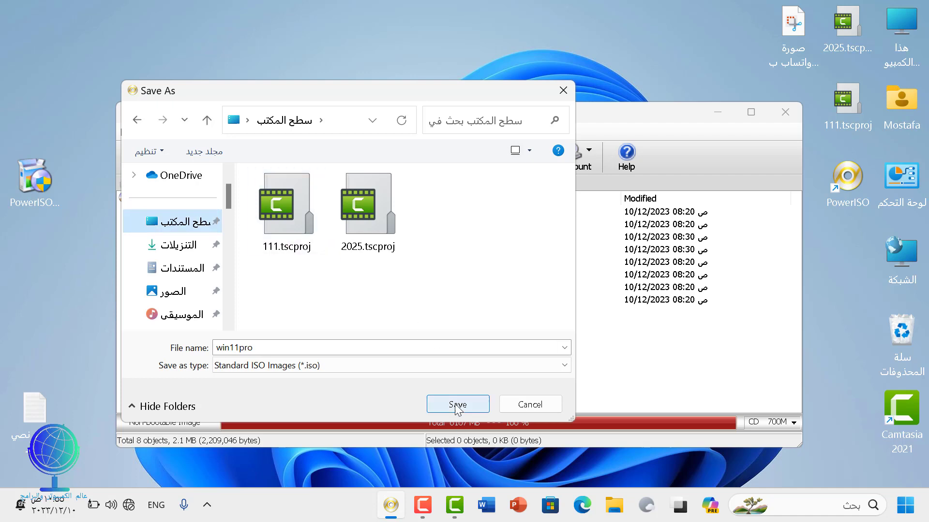
pyautogui.click(457, 404)
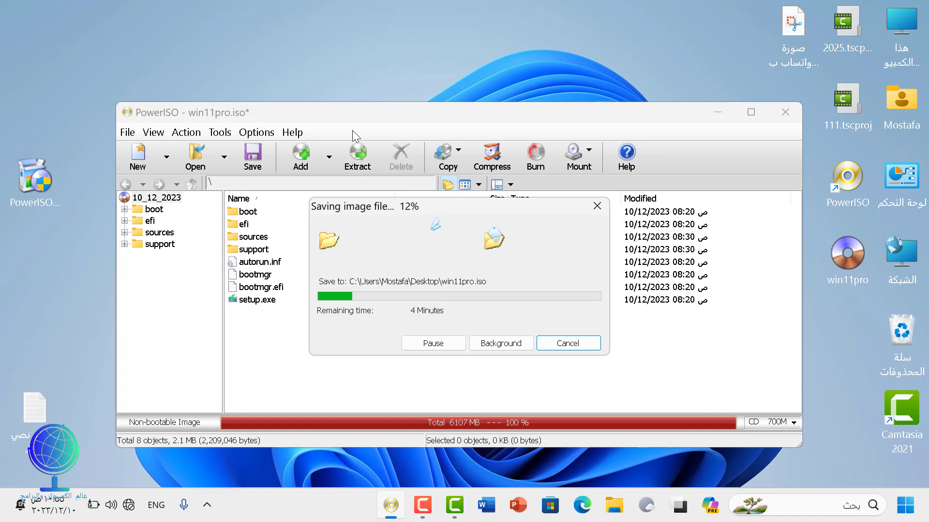
# - Close PowerISO once the image is saved and move the win11pro file to an empty area in the middle of the desktop
pyautogui.click(329, 43)
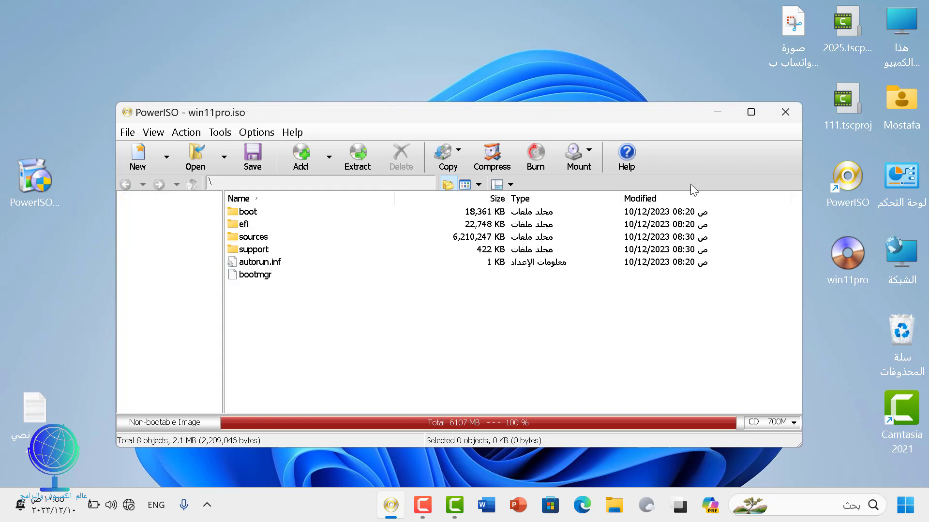
pyautogui.click(779, 121)
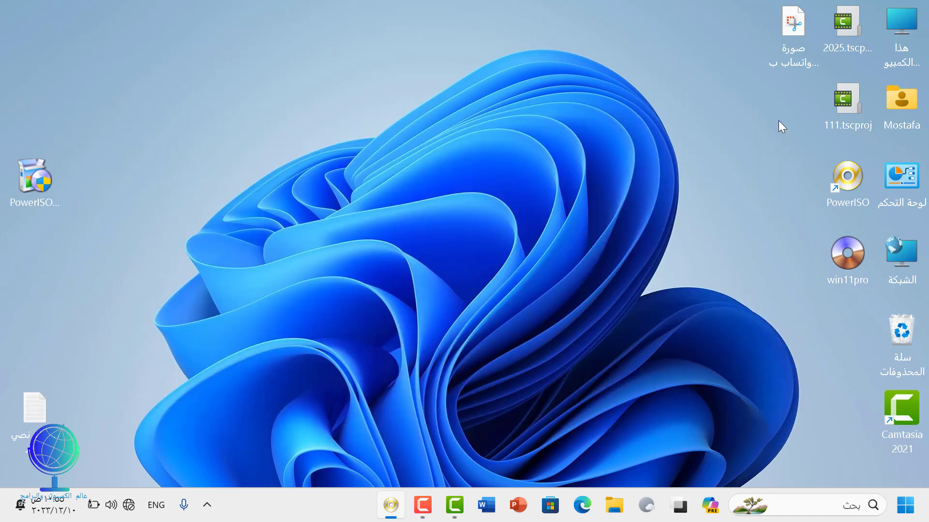
pyautogui.moveTo(845, 265); pyautogui.dragTo(415, 189)
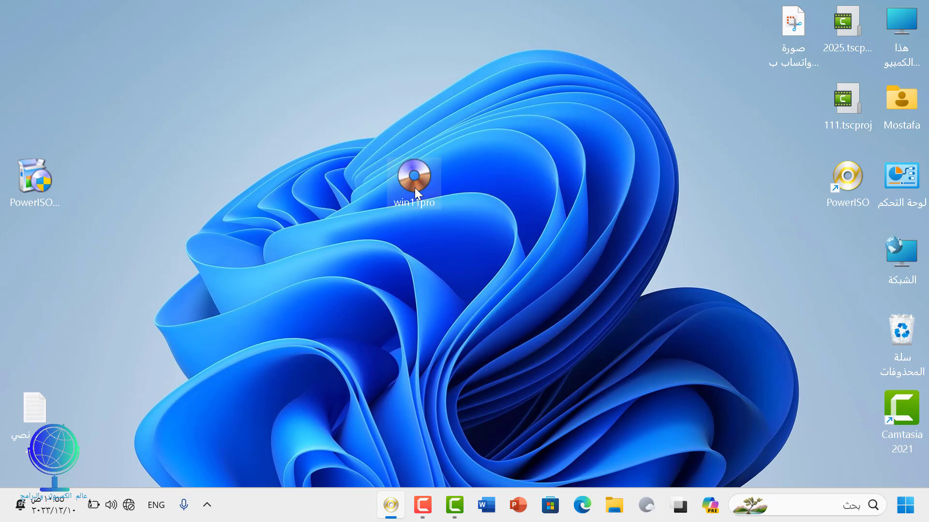
# - Switch to Rufus, load win11pro.iso from the desktop as the boot image, and keep the GPT partition scheme
pyautogui.moveTo(418, 187)
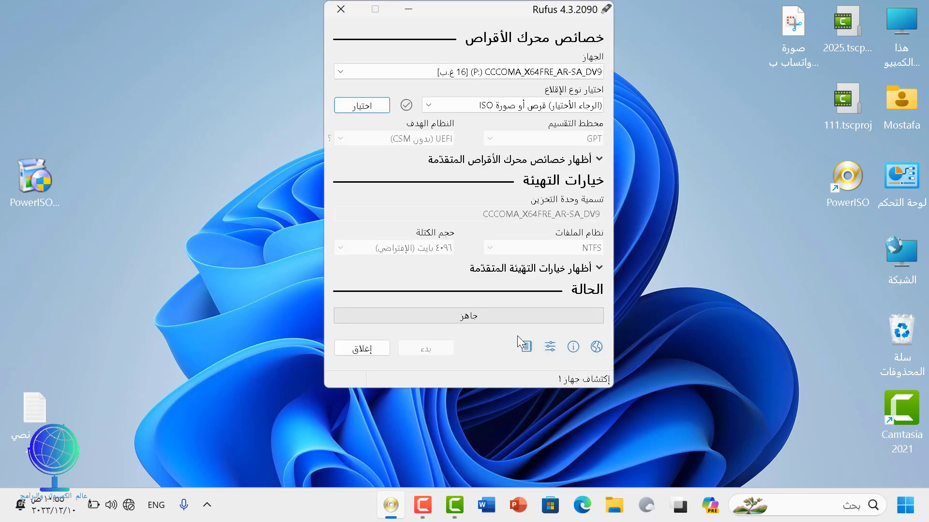
pyautogui.moveTo(519, 13); pyautogui.dragTo(608, 58)
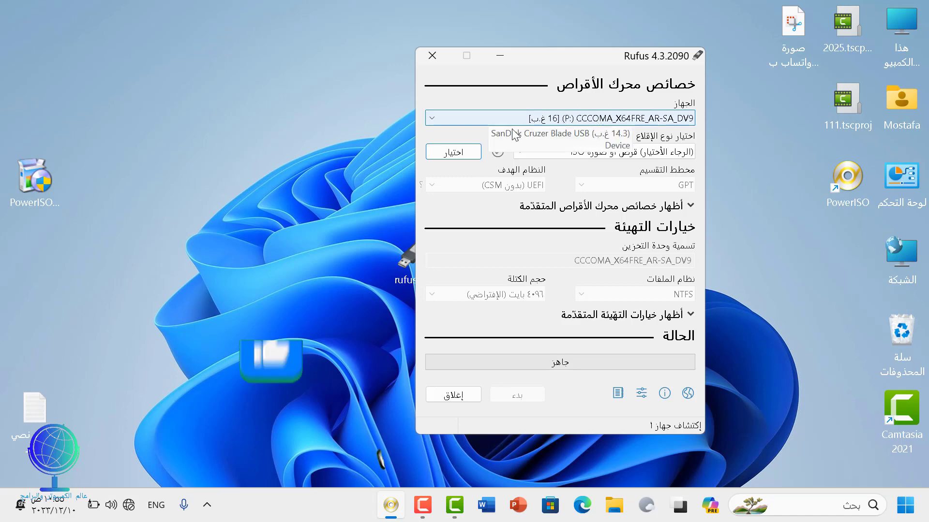
pyautogui.click(450, 152)
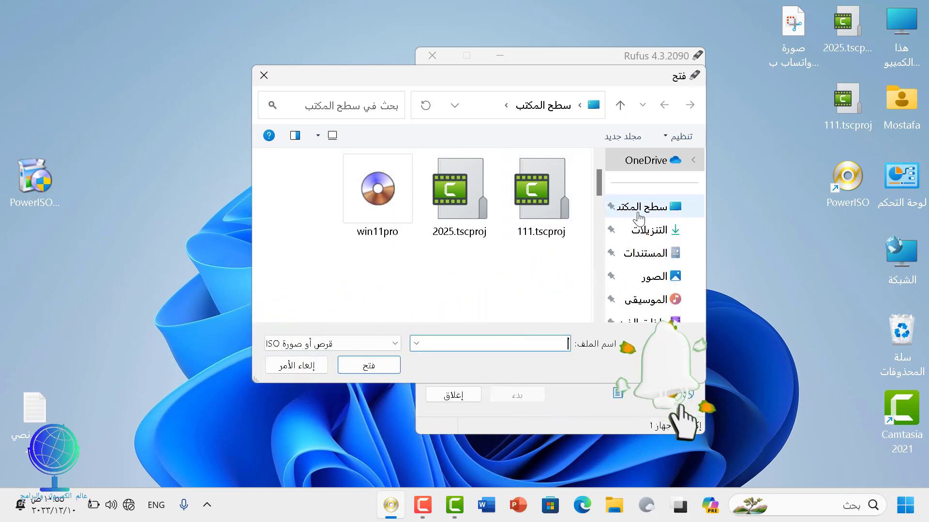
pyautogui.click(382, 199)
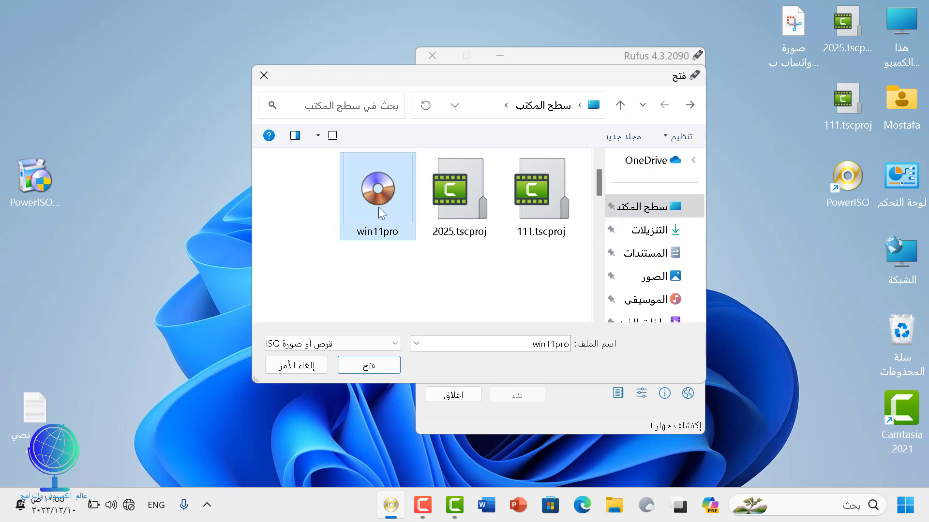
pyautogui.click(364, 363)
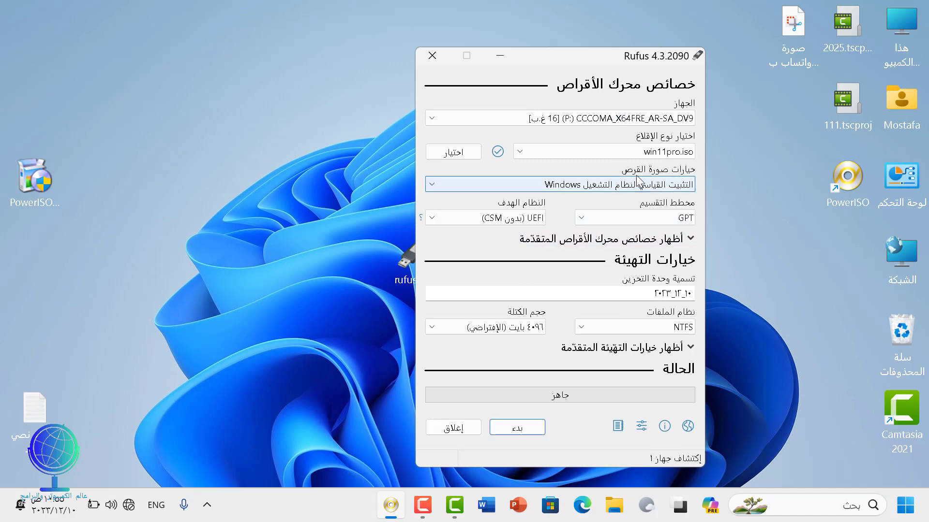
pyautogui.click(628, 220)
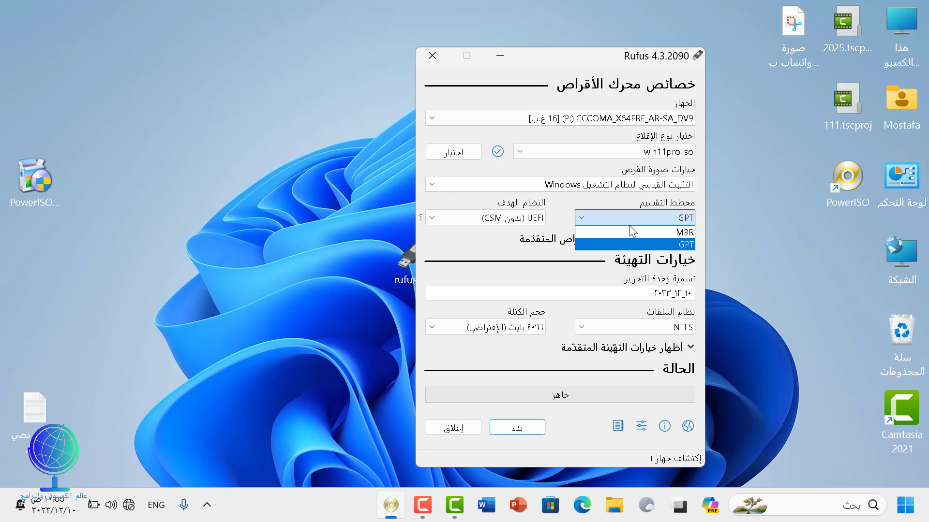
pyautogui.click(620, 200)
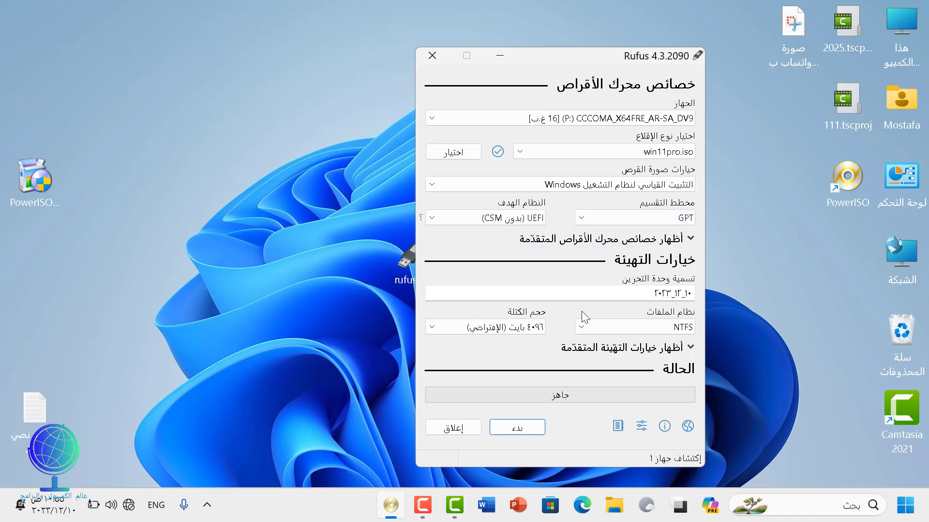
# - Start writing to the P: drive, removing the RAM, Secure Boot, TPM 2.0 and online Microsoft account requirements, and accept erasing all its data
pyautogui.click(532, 425)
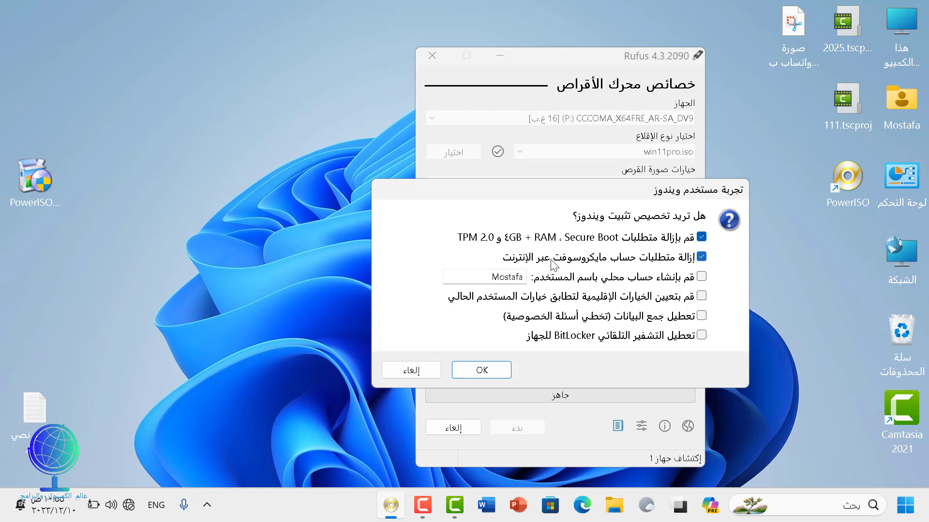
pyautogui.click(497, 369)
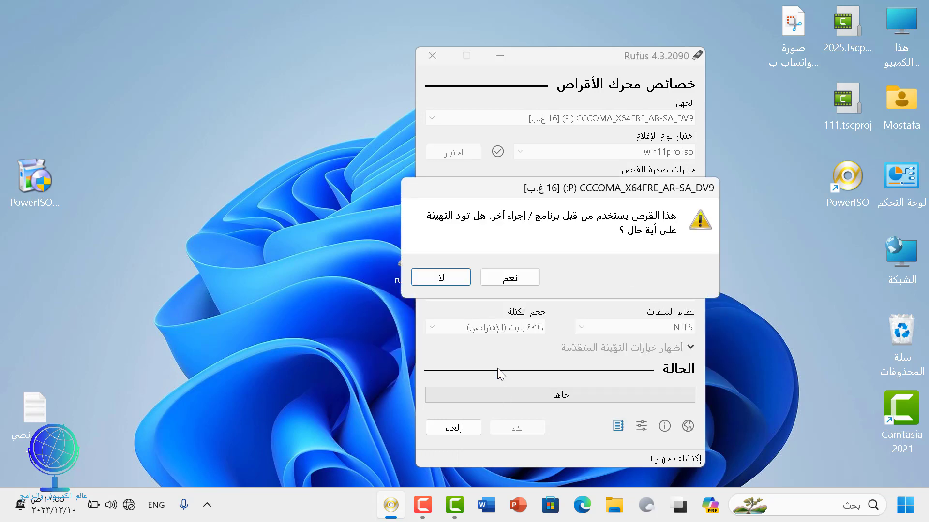
pyautogui.click(508, 280)
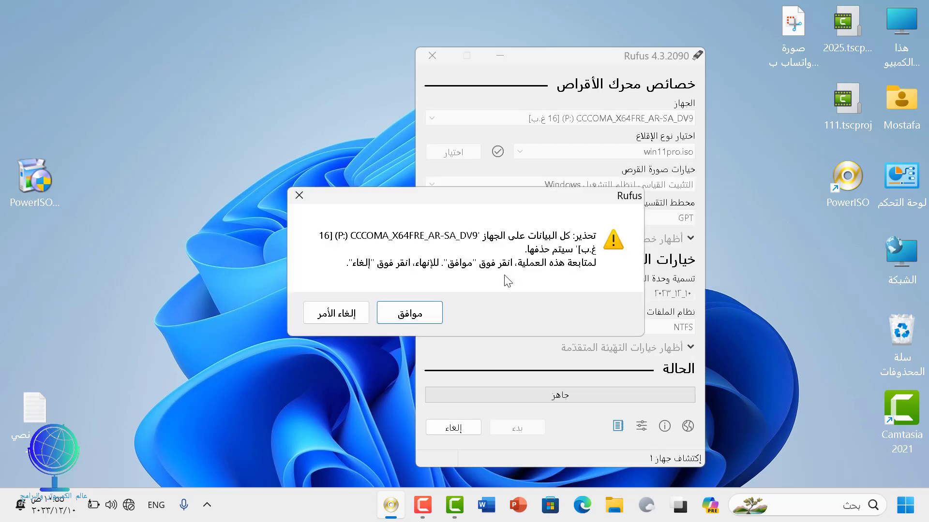
pyautogui.click(425, 313)
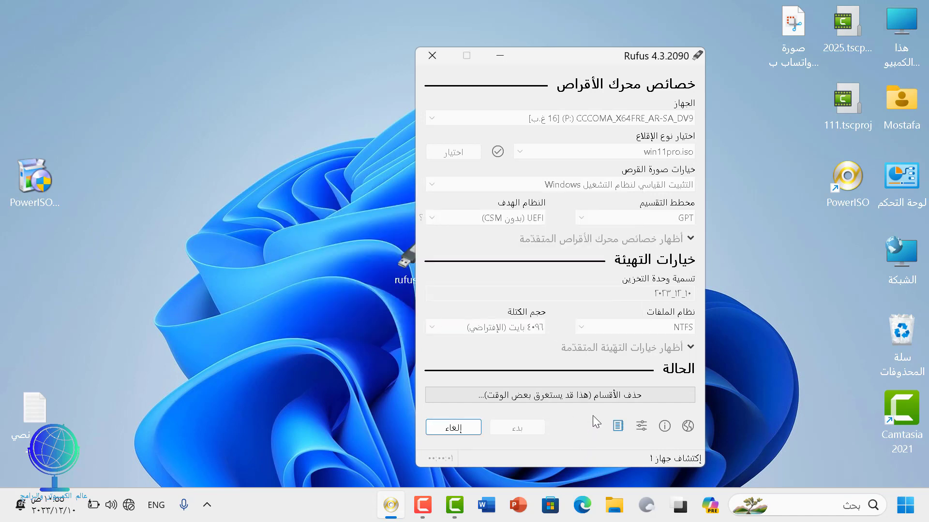